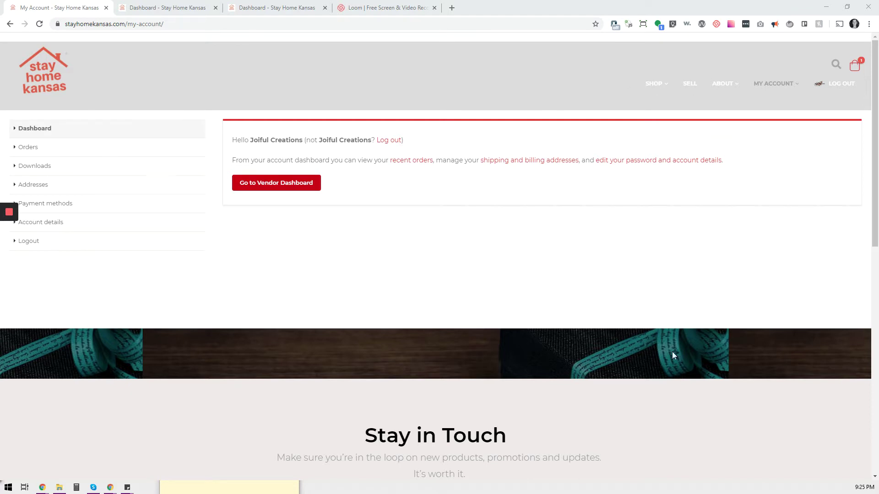
- Open the vendor dashboard and review its sales, orders, reviews and products summaries, closing the Loom page
left_click(292, 183)
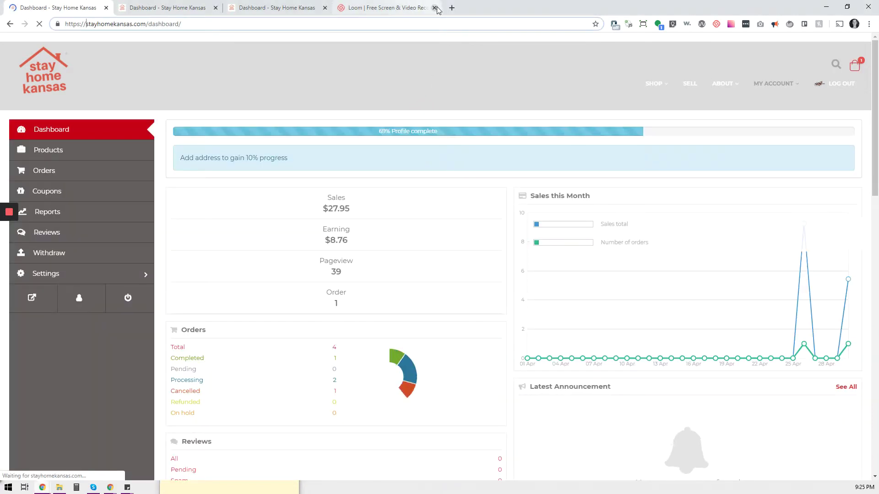
left_click(435, 8)
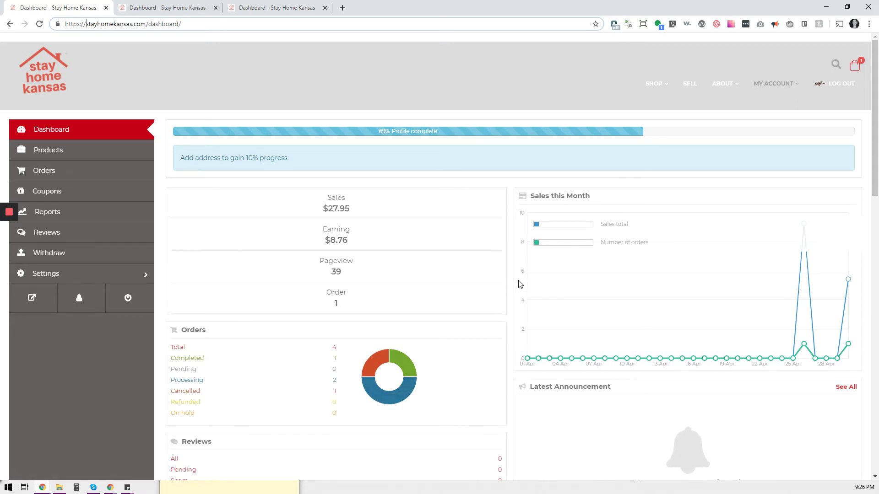
scroll(459, 239, "down", 1)
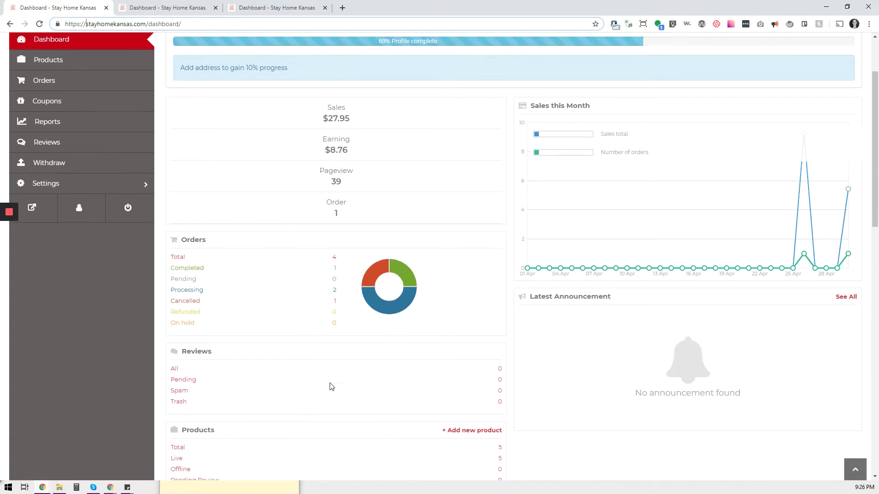
scroll(329, 385, "down", 1)
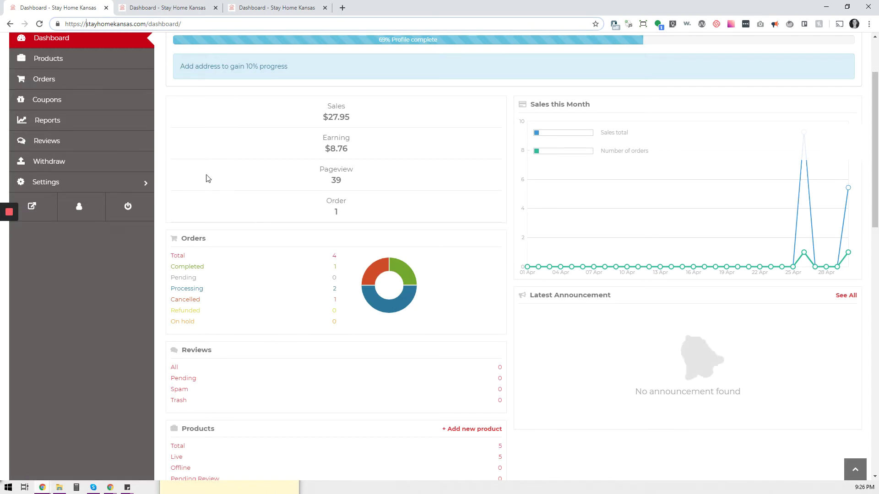
scroll(96, 173, "up", 2)
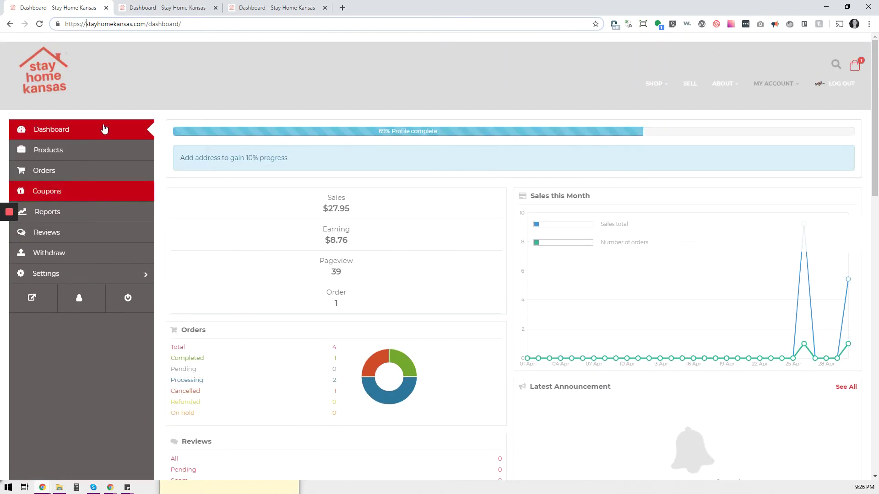
- Open the $5.44 processing order from the vendor orders list and review its items, totals and downloadable product permission
left_click(95, 180)
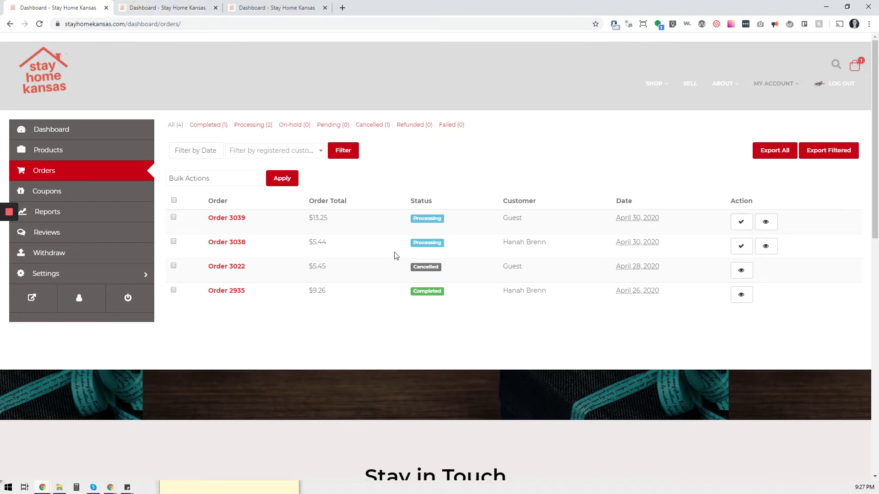
left_click(766, 246)
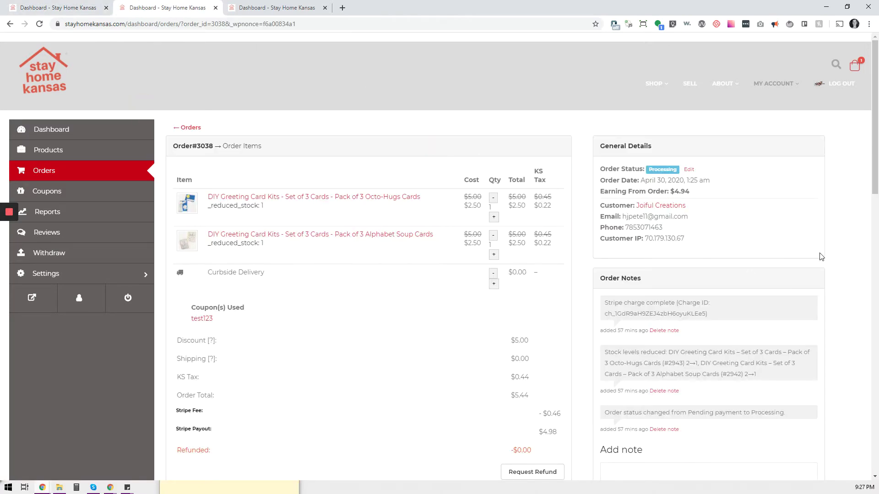
scroll(816, 255, "down", 2)
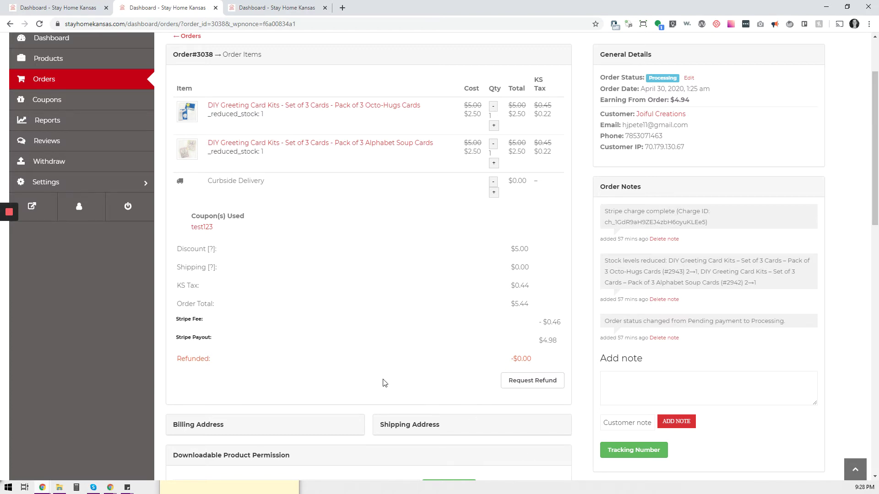
scroll(383, 383, "down", 1)
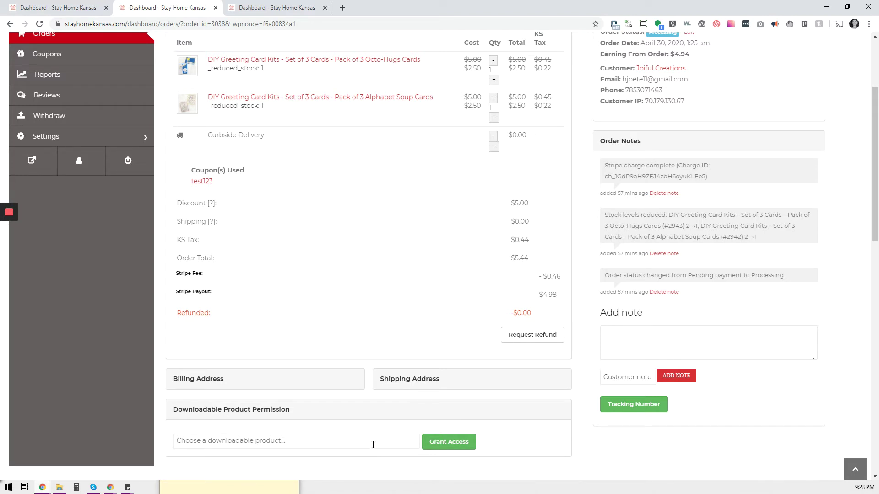
left_click(273, 443)
left_click(270, 435)
scroll(776, 284, "up", 1)
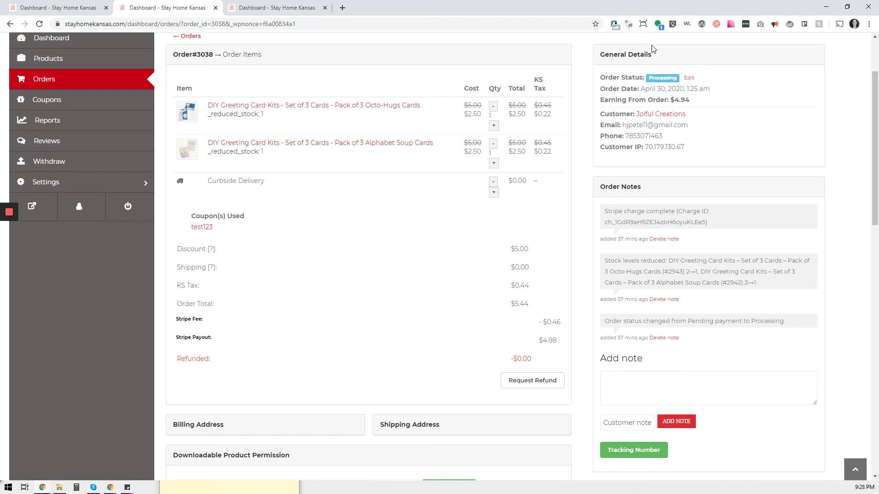
- Open the order's status for editing and look through the available status options
left_click(689, 78)
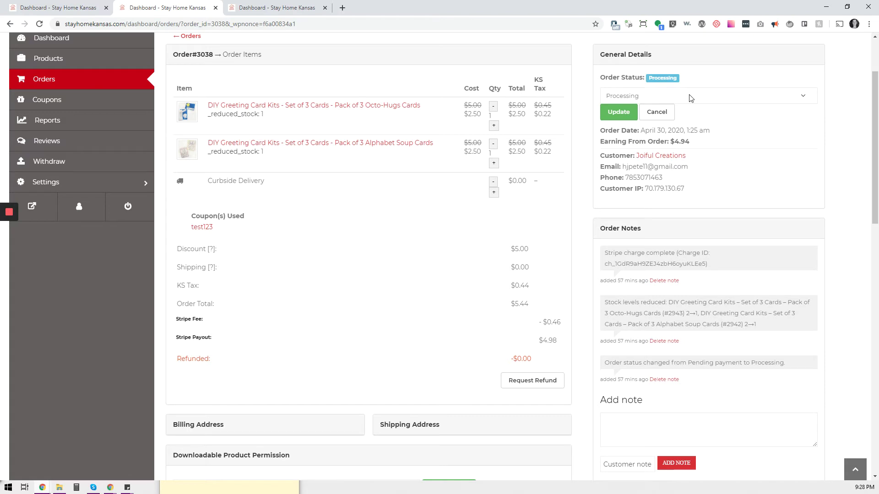
left_click(691, 97)
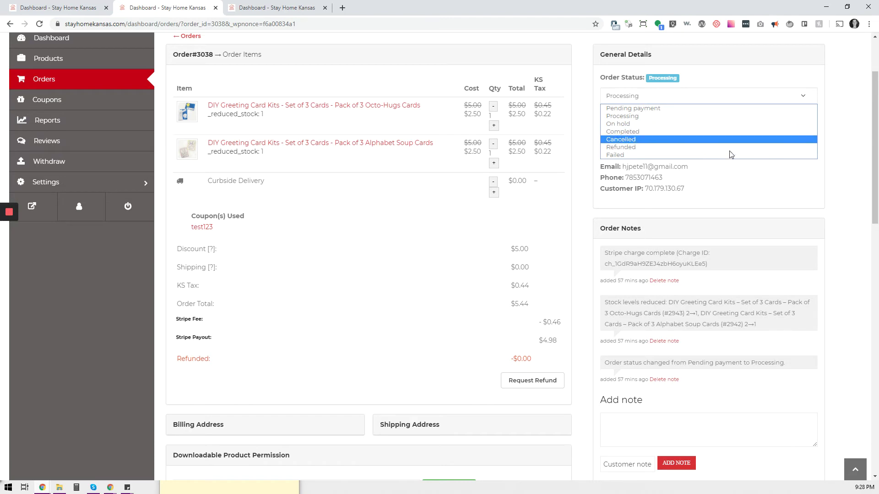
left_click(797, 96)
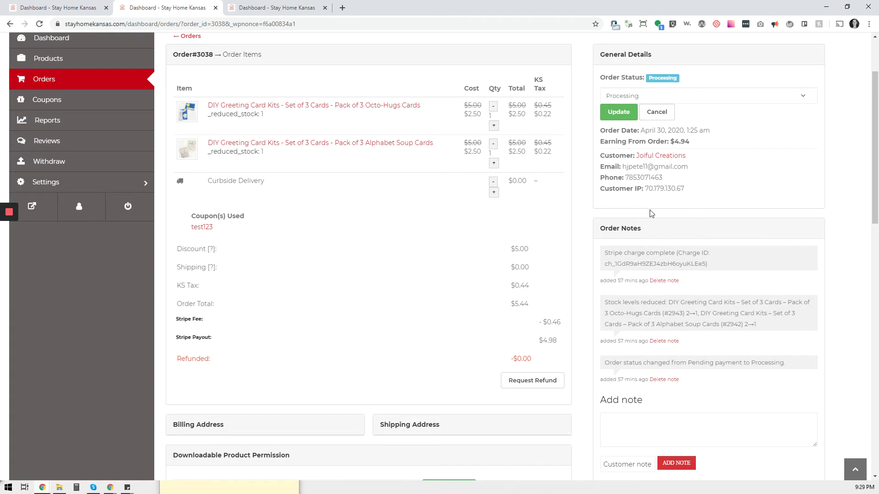
- Review the order notes and set the type for a new note to Private note
scroll(714, 180, "down", 2)
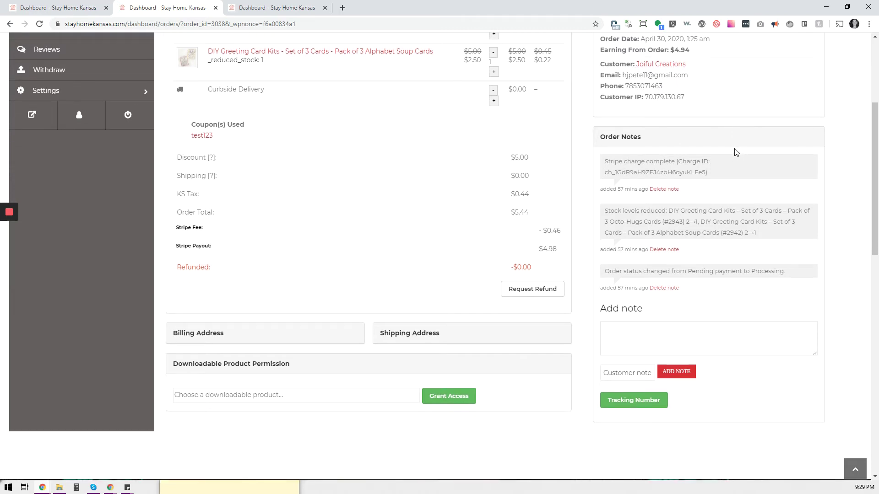
scroll(719, 181, "down", 2)
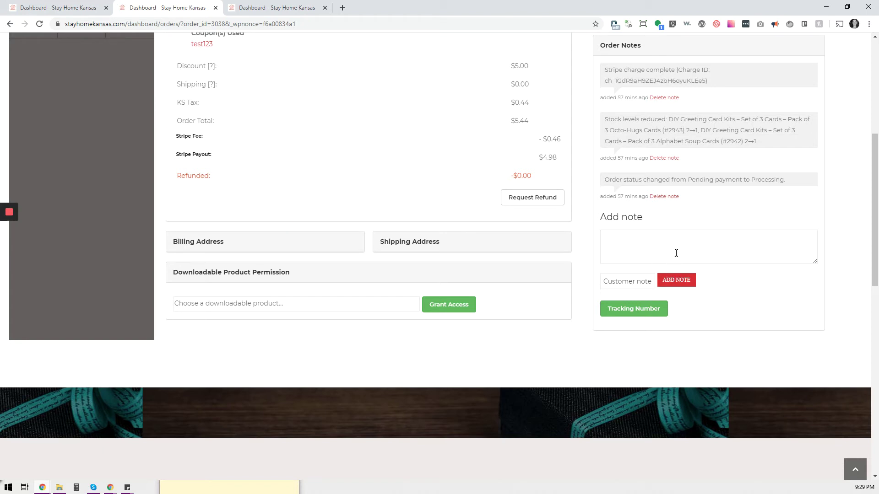
left_click(629, 284)
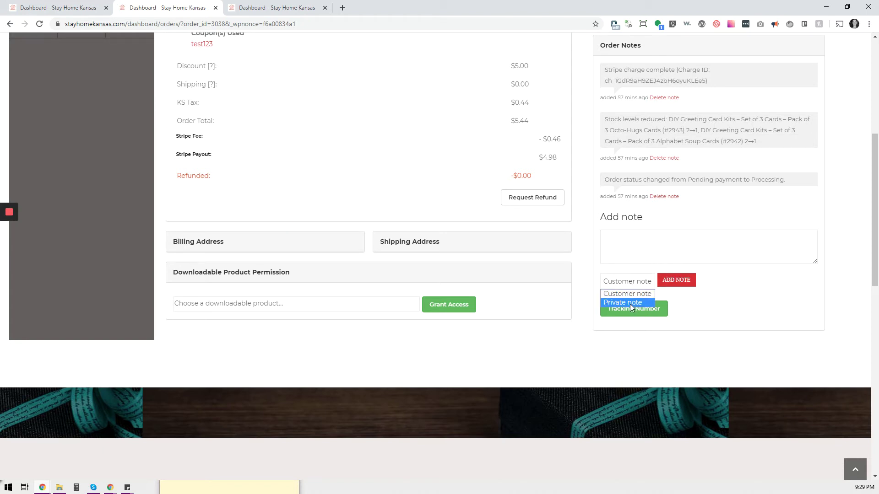
left_click(630, 304)
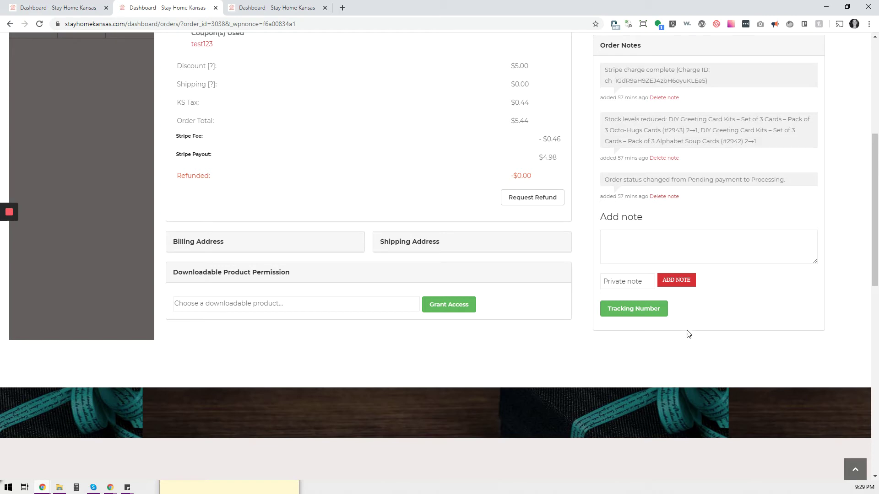
scroll(679, 343, "down", 1)
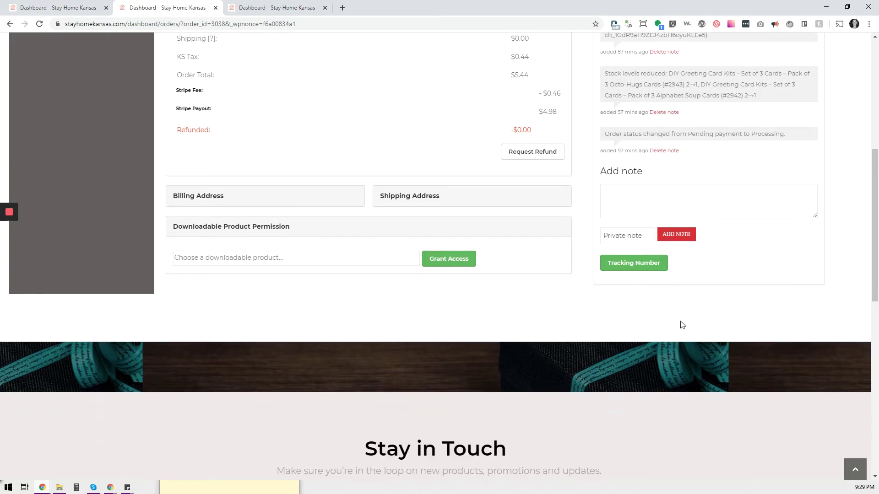
scroll(721, 241, "up", 1)
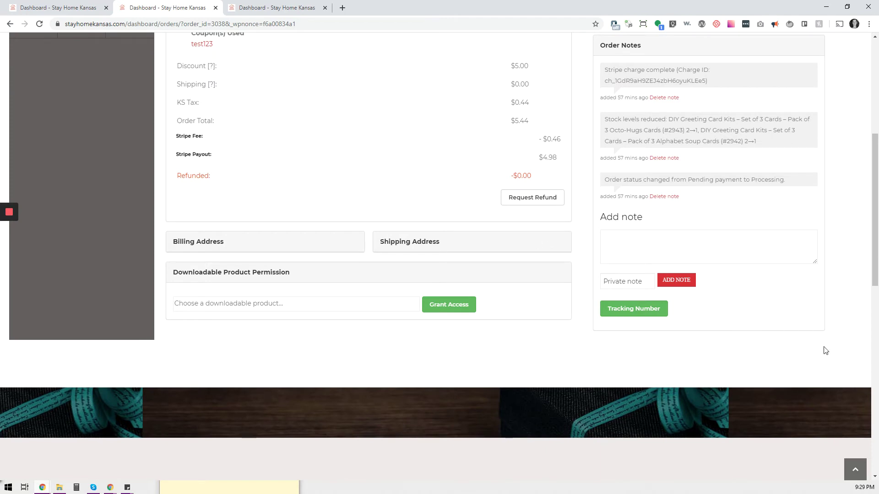
- Update the $5.44 order's status to Completed and refresh the orders list
scroll(757, 297, "up", 3)
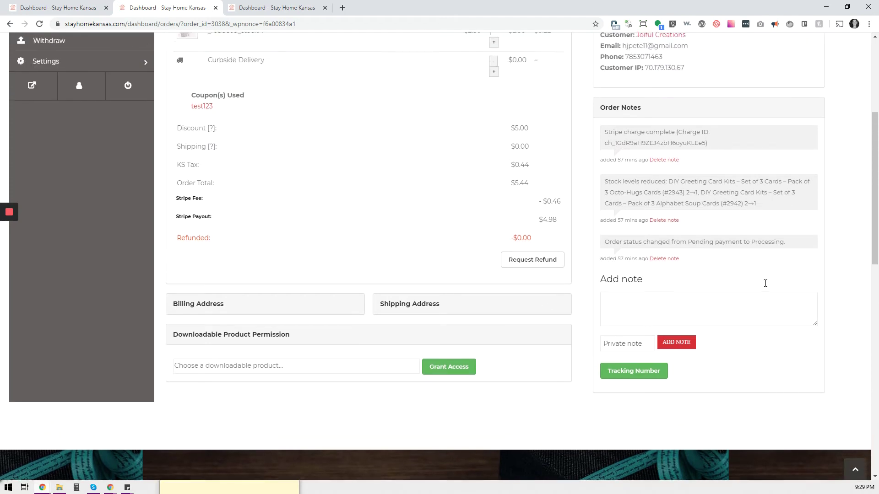
scroll(795, 288, "up", 3)
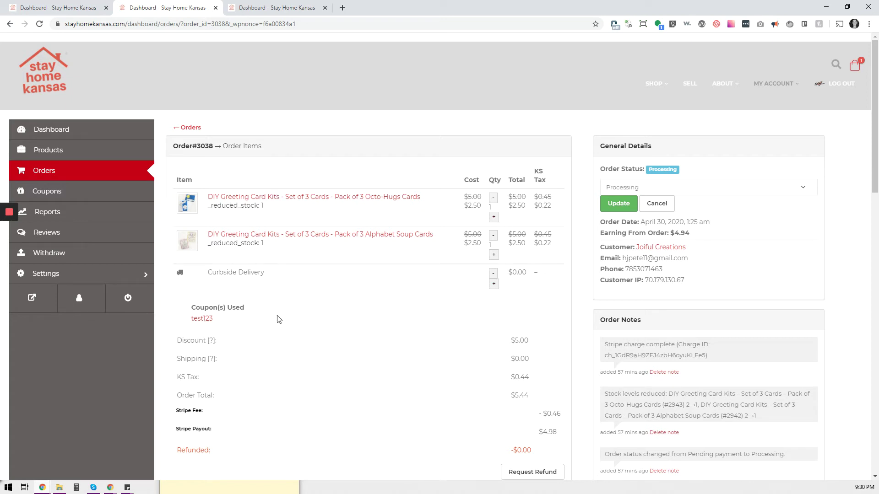
scroll(321, 286, "down", 2)
scroll(320, 287, "down", 2)
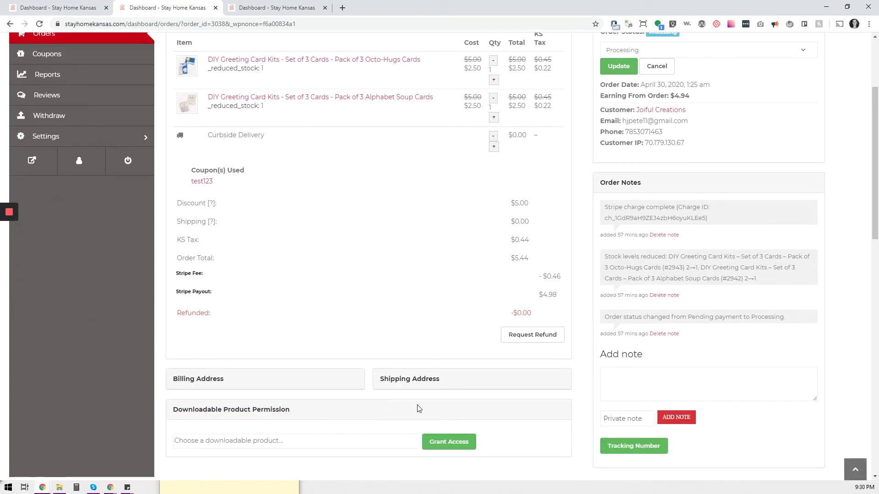
scroll(499, 389, "up", 3)
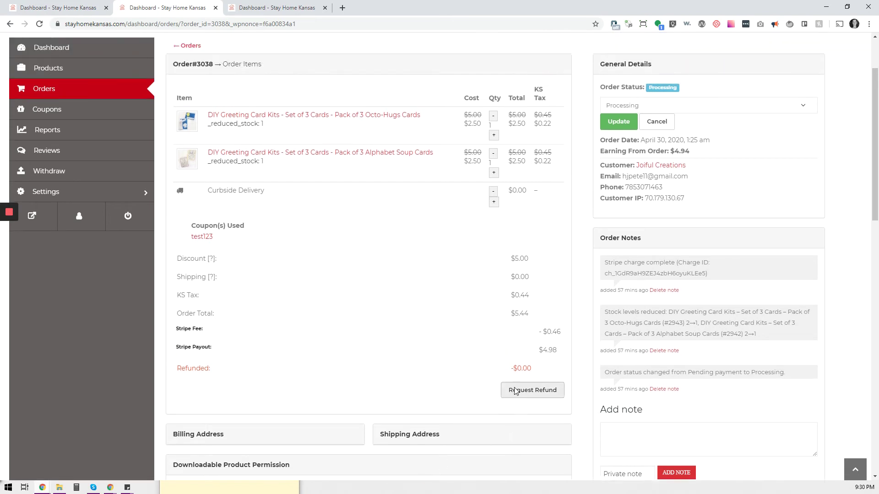
left_click(657, 142)
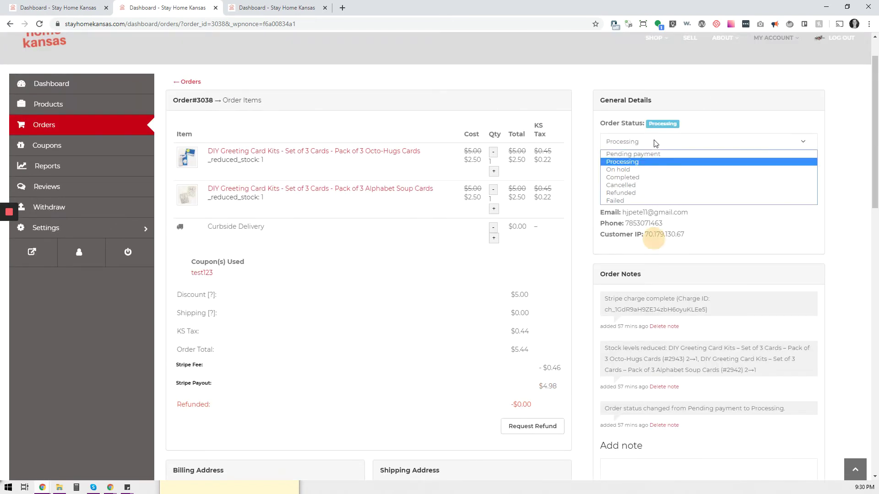
left_click(627, 178)
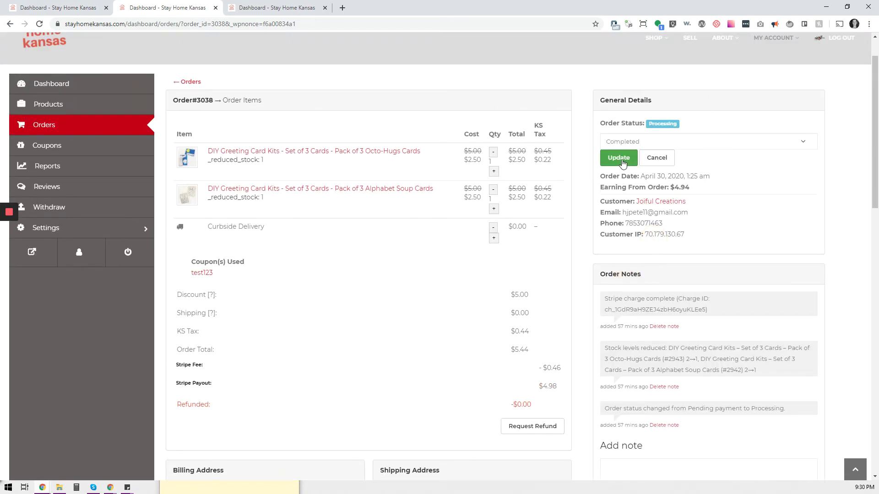
left_click(618, 159)
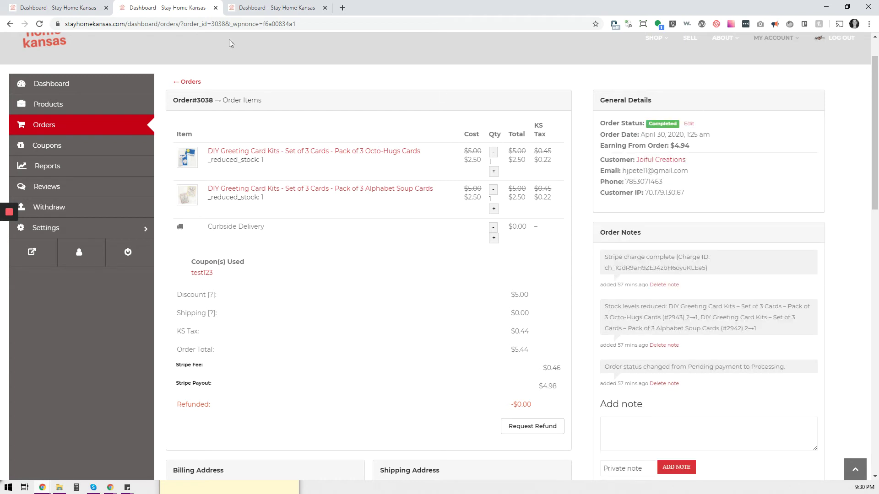
left_click(62, 5)
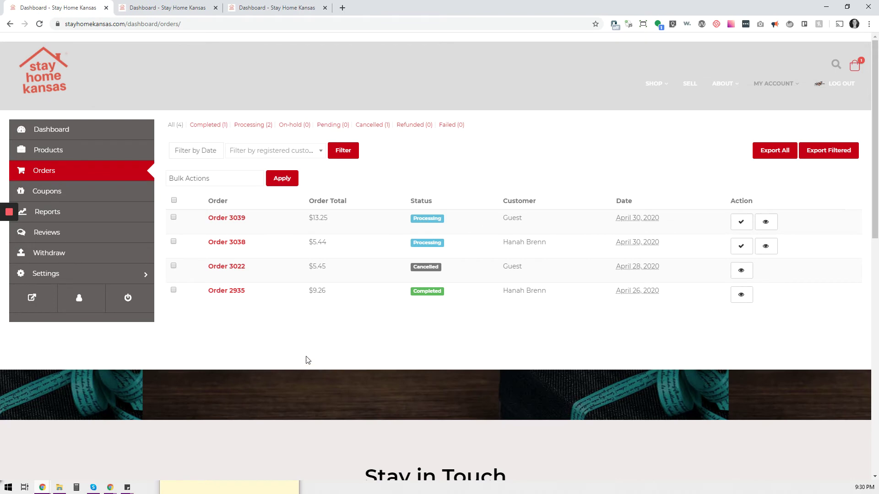
key("F5")
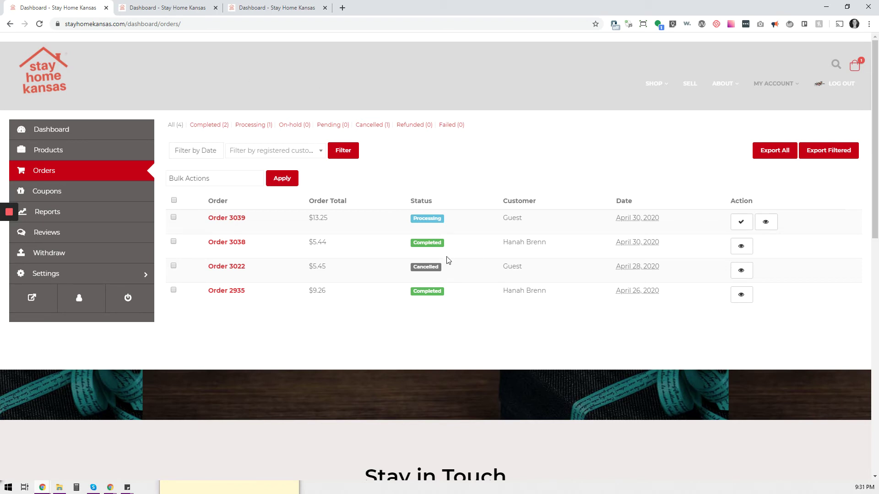
- Switch to the $13.25 Priority Mail order and open its tracking number form
left_click(288, 4)
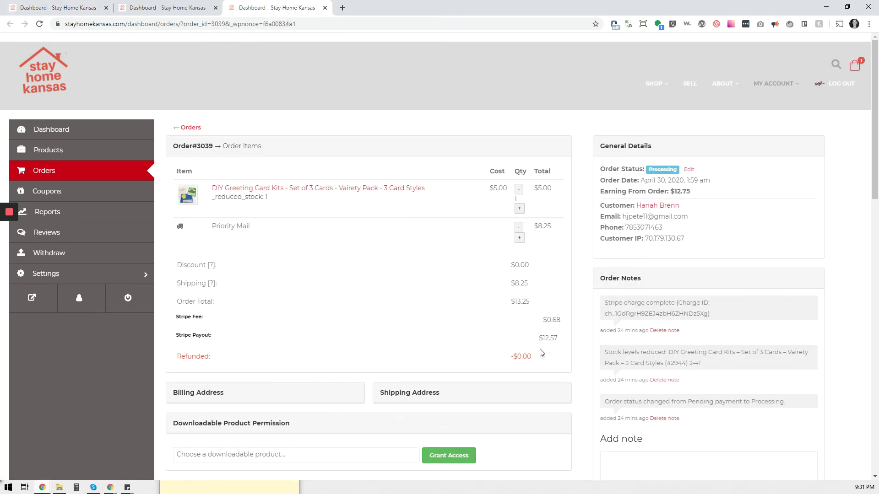
scroll(458, 229, "down", 3)
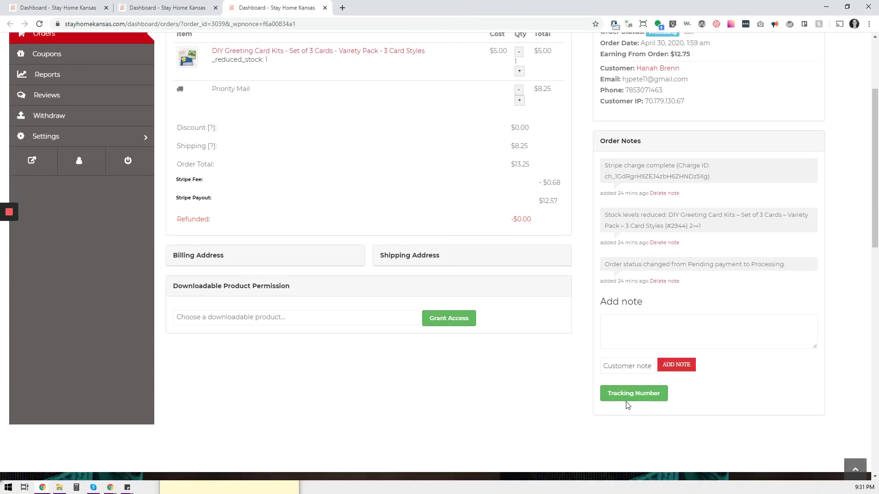
left_click(627, 398)
scroll(723, 403, "down", 1)
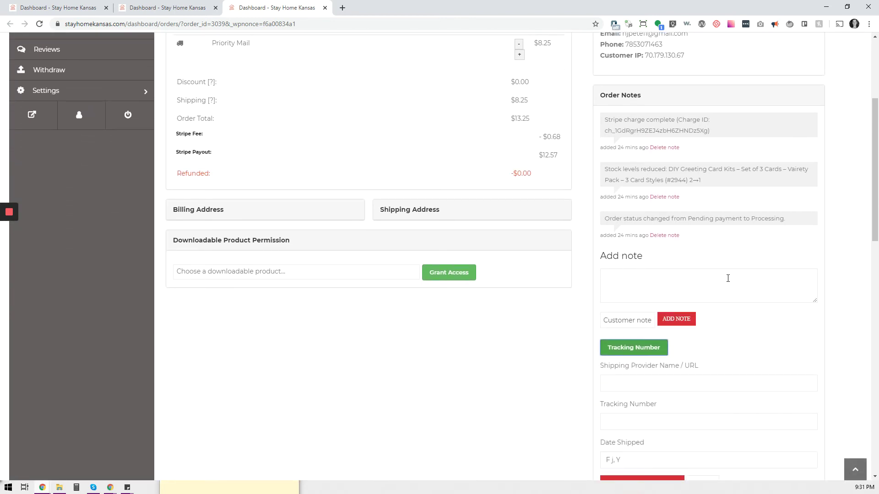
- Add the customer note "Hi, Your order is shipping today!" to the order
left_click(706, 371)
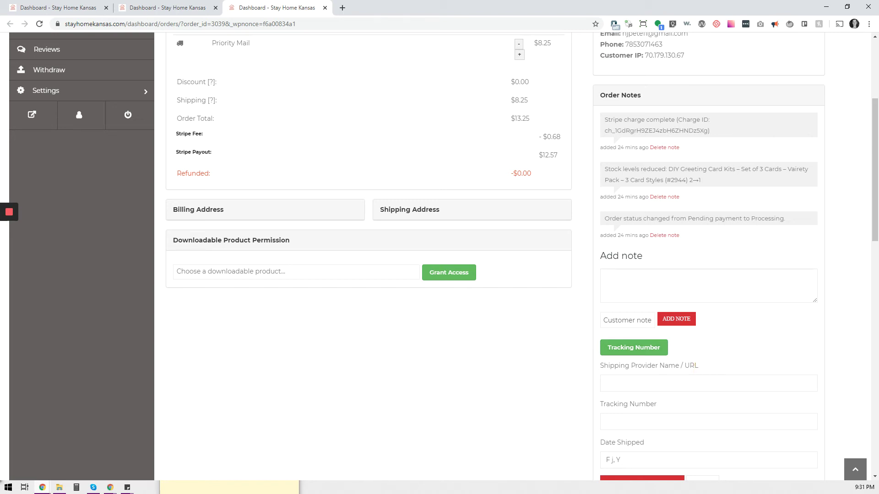
type("HI")
type("YOu")
type("'re ")
type("rde")
type("r is shipping today!")
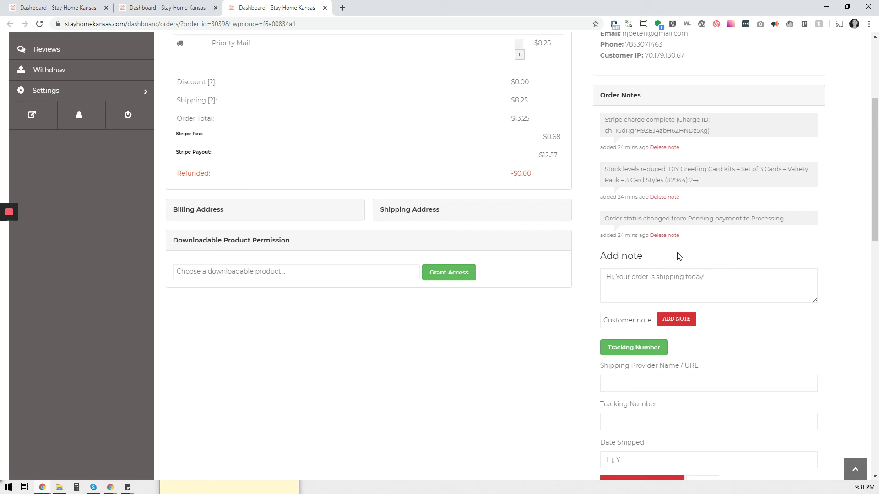
left_click(690, 320)
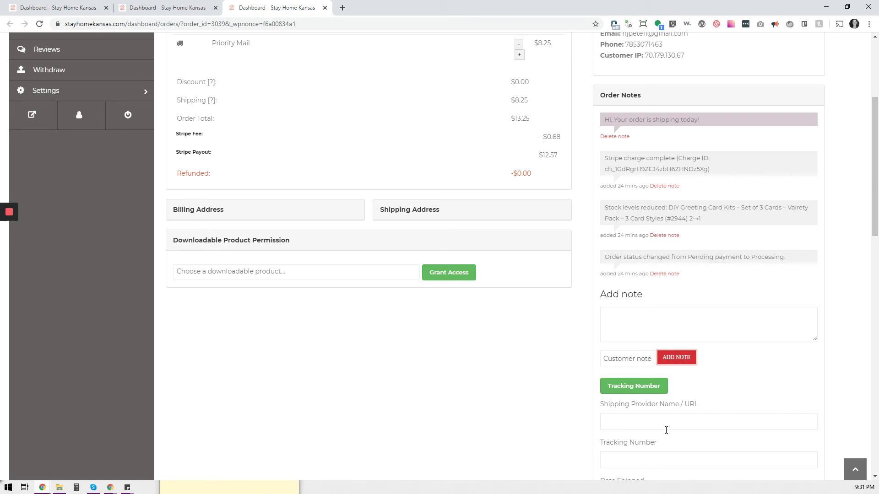
- Enter USPS as the shipping provider in the order's tracking form and place the cursor in the tracking number field
left_click(623, 420)
type("USPS")
scroll(737, 357, "down", 1)
left_click(720, 407)
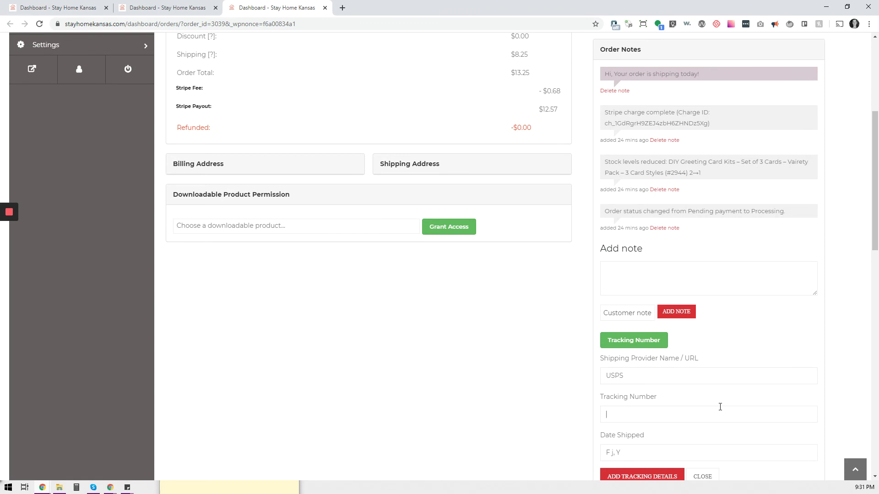
scroll(622, 446, "down", 2)
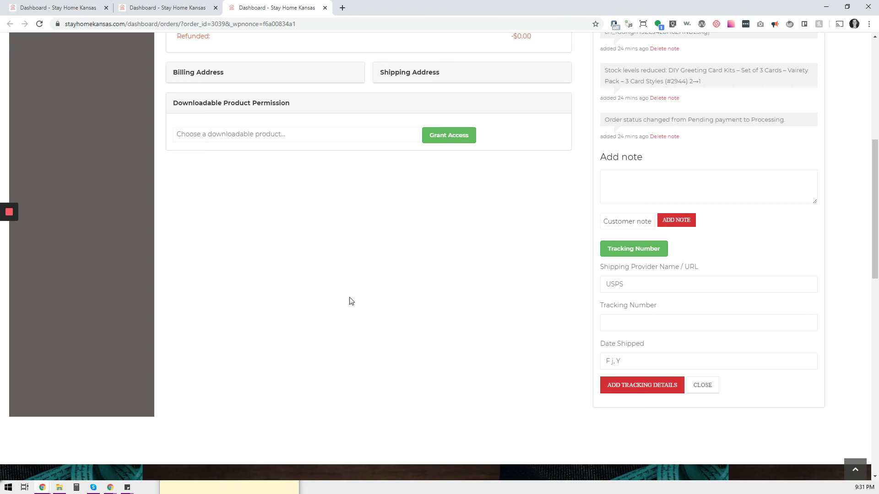
- Review the Priority Mail order's shipping charge and tracking fields, check the order statuses in the orders list, and return to the order
scroll(351, 301, "up", 4)
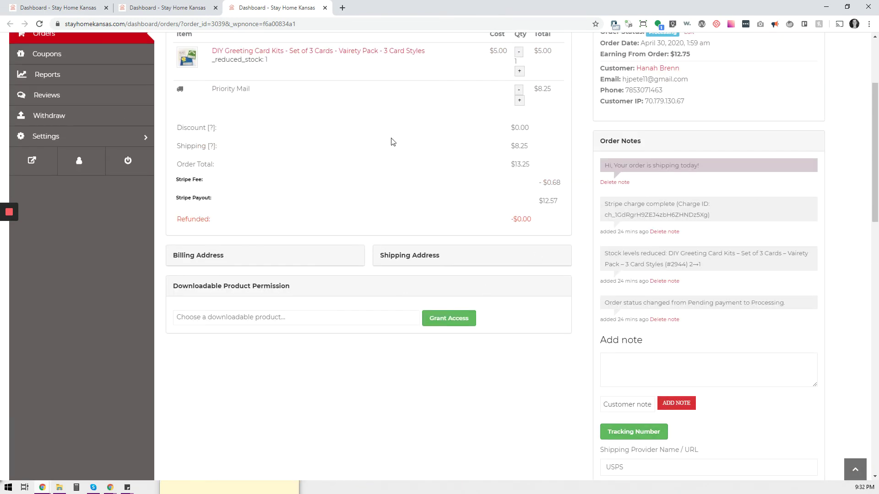
left_click_drag(177, 145, 531, 153)
left_click(532, 153)
scroll(616, 349, "down", 3)
scroll(718, 451, "down", 2)
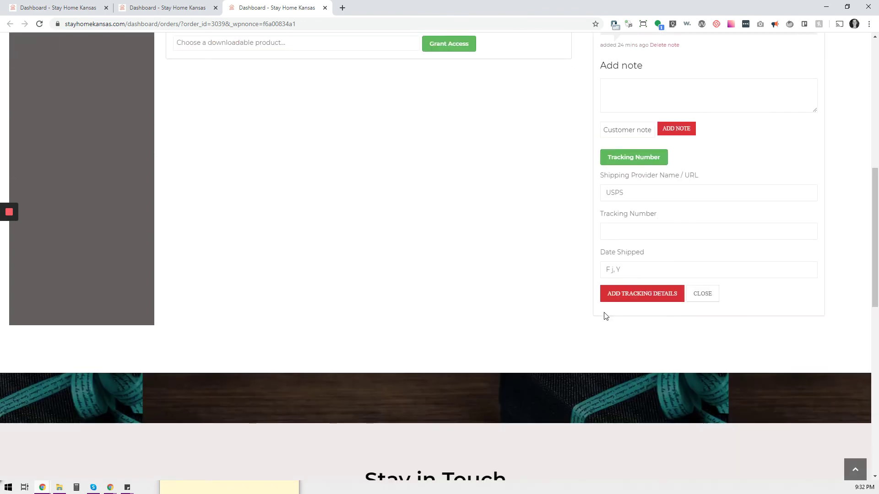
scroll(604, 314, "up", 8)
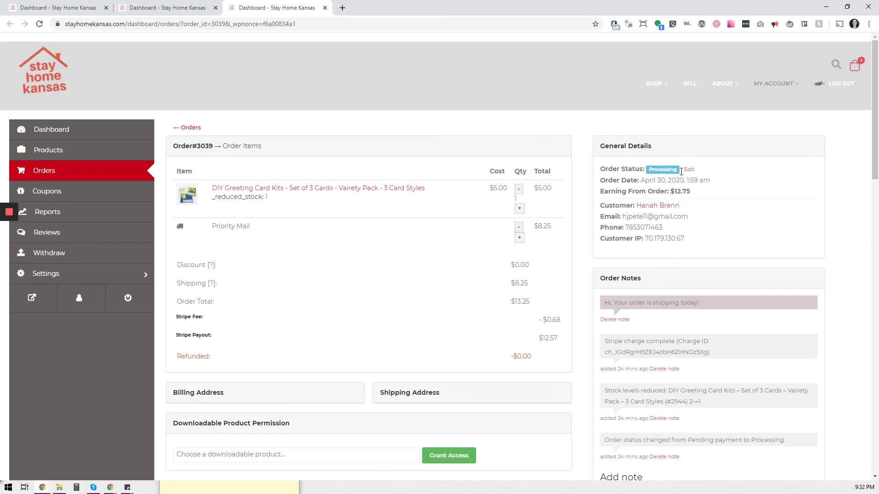
left_click(91, 6)
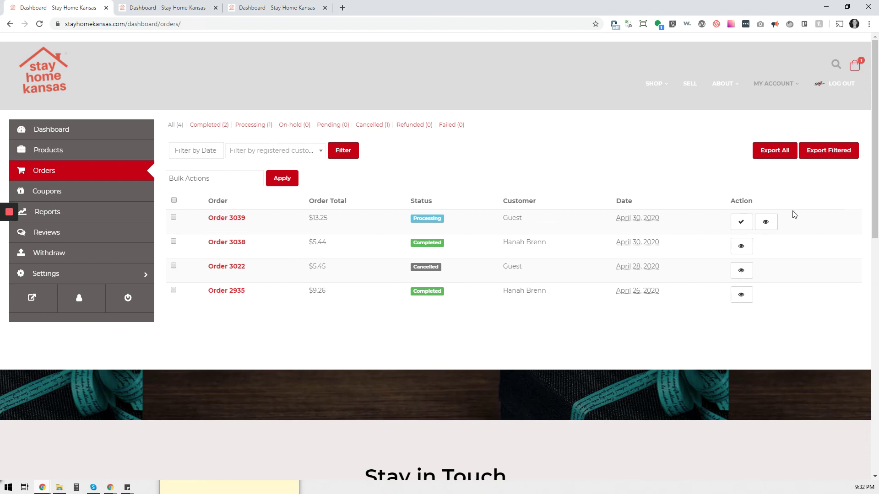
left_click(255, 6)
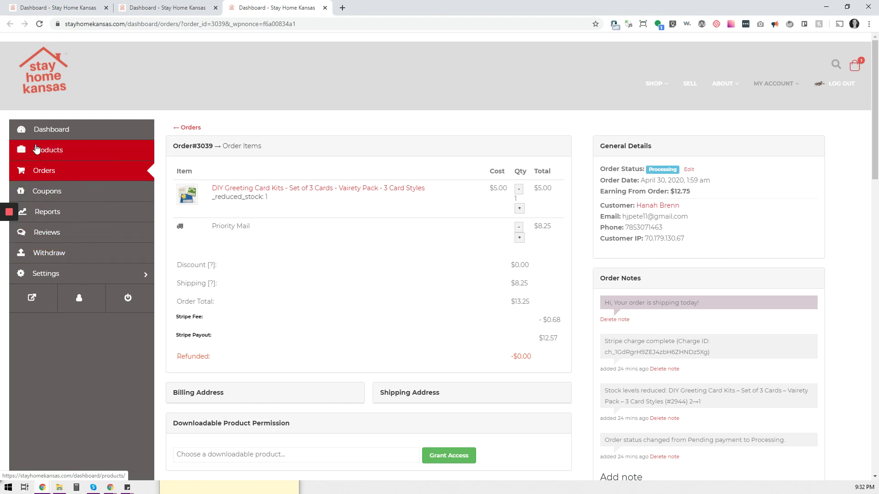
- Open the vendor's Withdraw page and check the current balance available for withdrawal
left_click(53, 256)
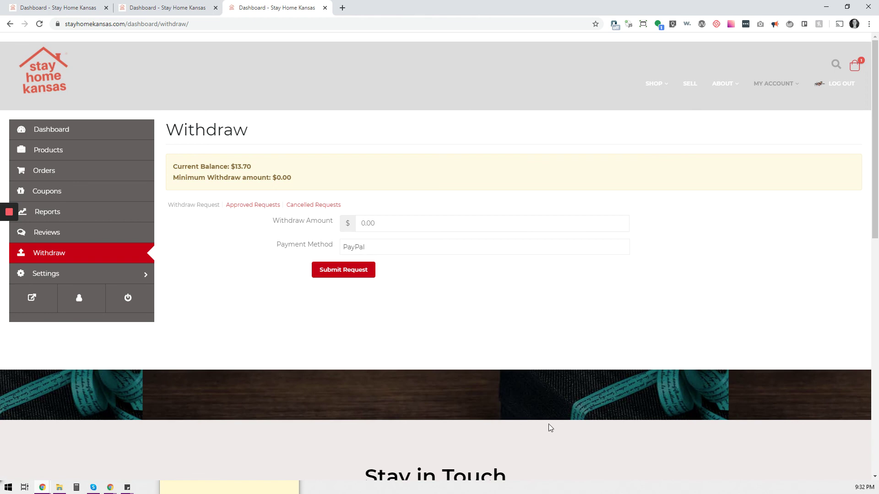
left_click_drag(253, 168, 223, 167)
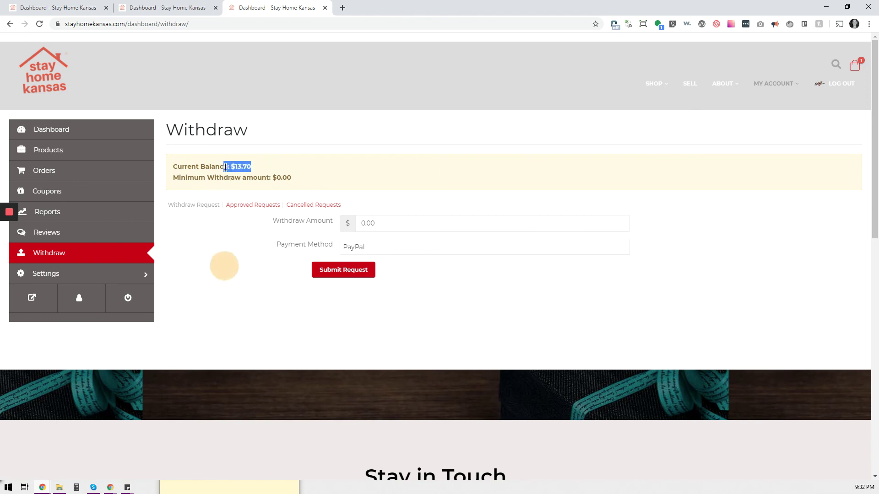
left_click(321, 173)
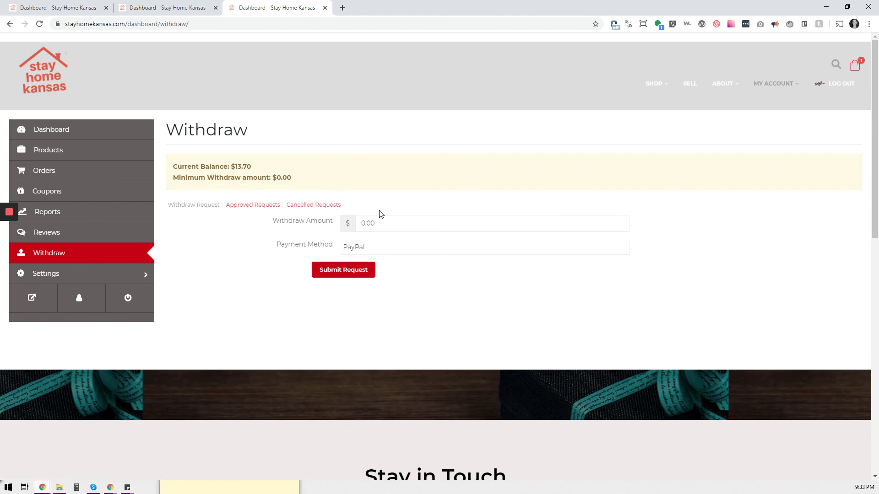
- Submit a withdrawal request for $13.70 with PayPal as the payment method
left_click(384, 248)
left_click(384, 248)
left_click(511, 218)
type("13.70")
left_click(366, 272)
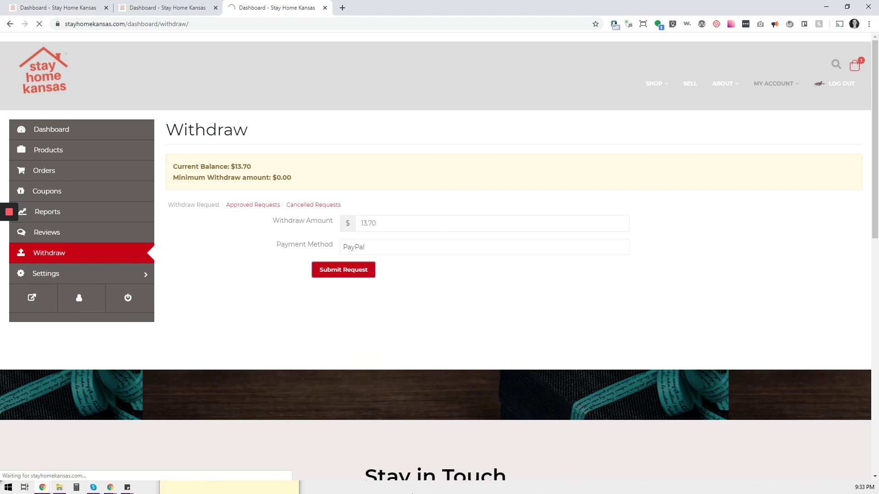